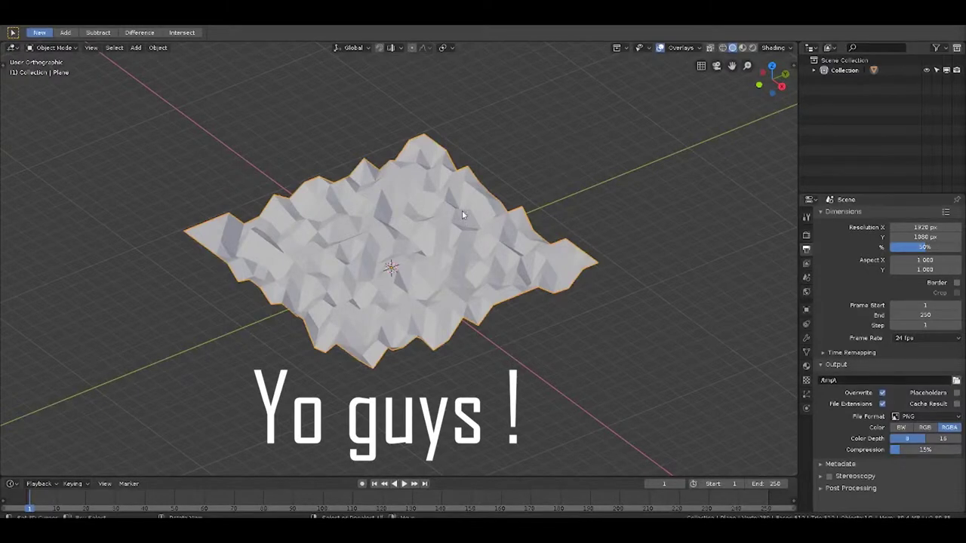
Enter Edit Mode and randomly select about 20% of the terrain's faces.
mouse_move(367, 256)
middle_down()
mouse_move(700, 239)
mouse_move(624, 293)
mouse_move(521, 288)
mouse_move(511, 248)
mouse_move(524, 241)
middle_up()
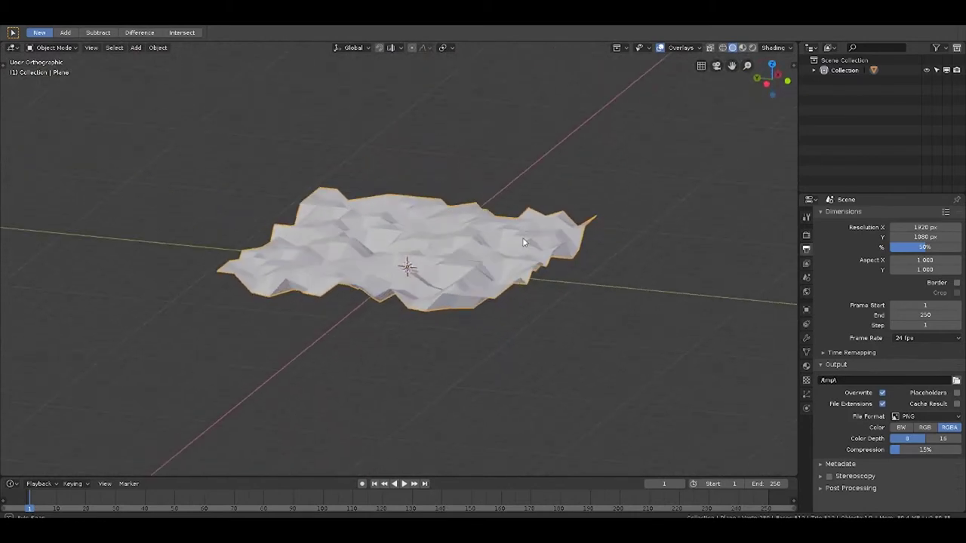
key(Tab)
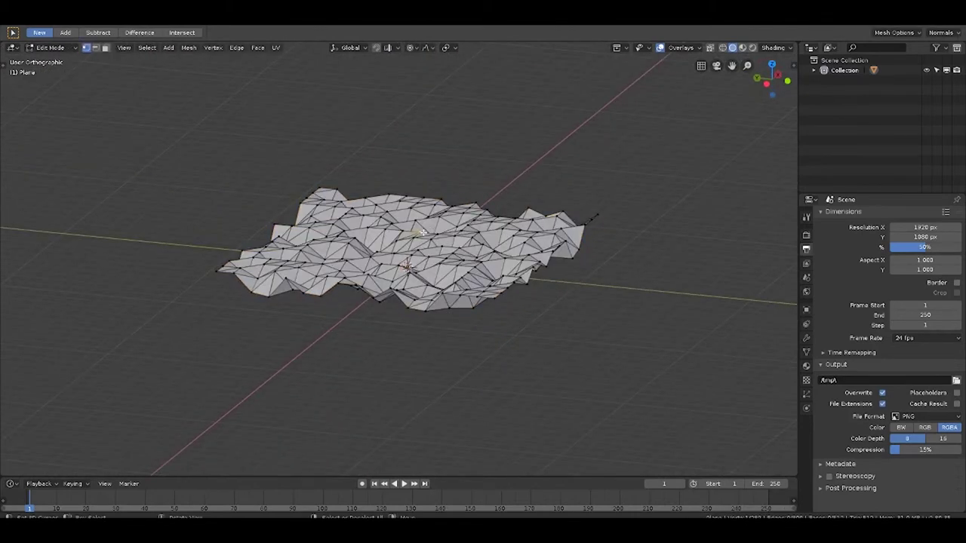
key(F3)
key(Return)
drag(105, 453, 86, 454)
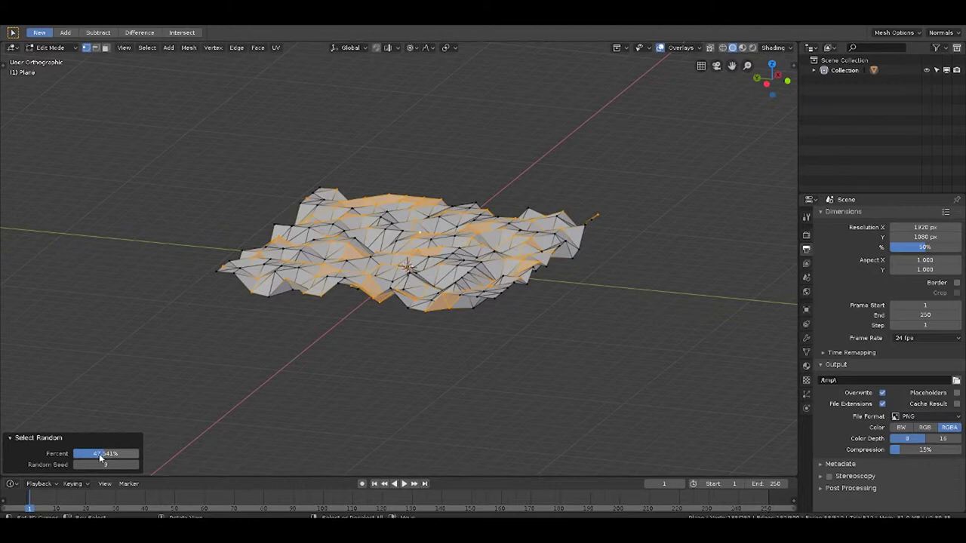
middle_drag(419, 231, 446, 185)
Raise the random selection along Z with proportional falloff into peaks, then return to Object Mode.
key(g)
key(z)
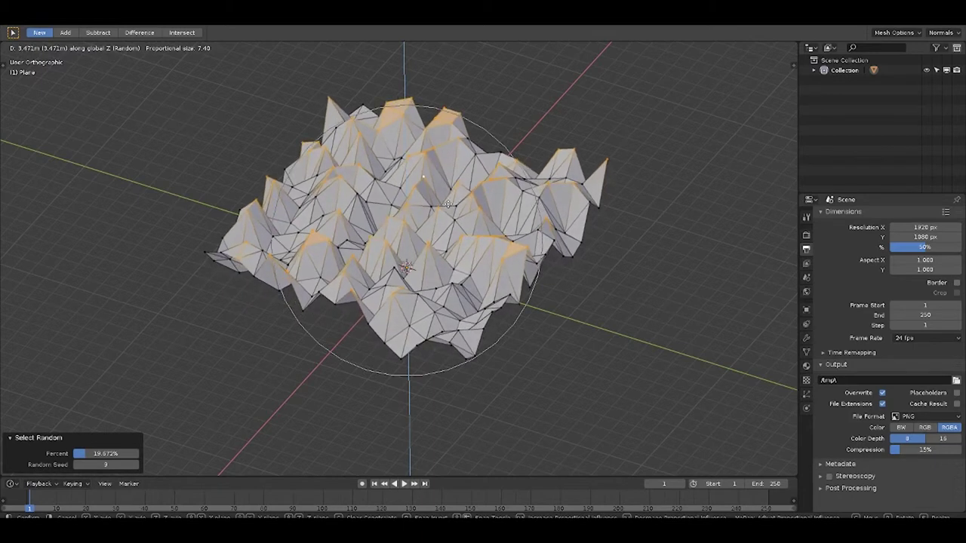
click(447, 211)
mouse_move(434, 246)
middle_down()
mouse_move(528, 249)
mouse_move(521, 278)
mouse_move(445, 268)
mouse_move(437, 233)
mouse_move(500, 254)
middle_up()
key(Tab)
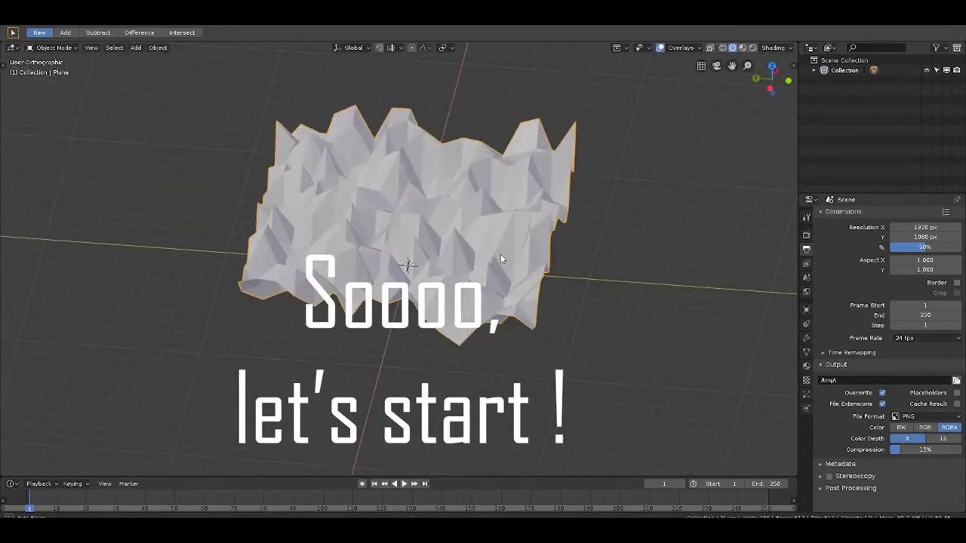
Switch to the Shading workspace and leave the spiky terrain in Object Mode.
key(Tab)
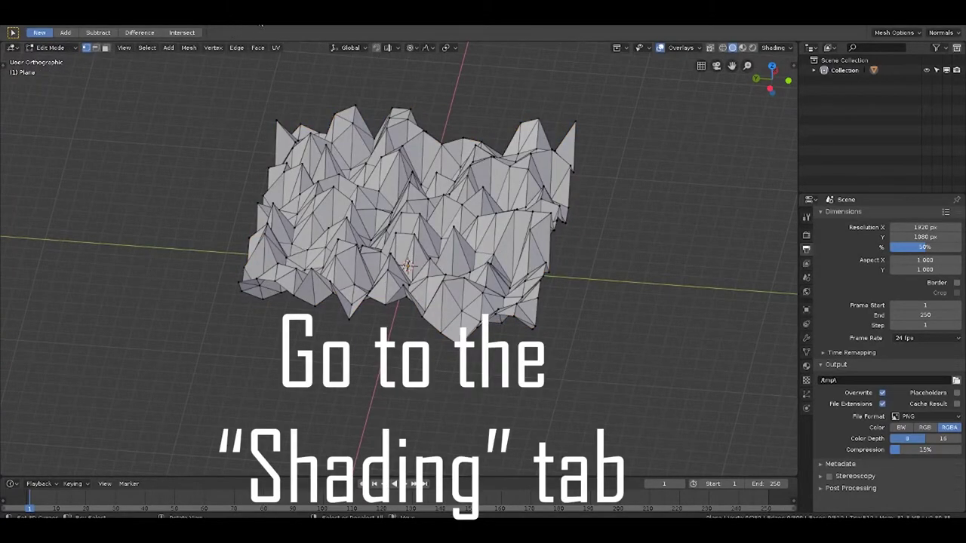
click(338, 25)
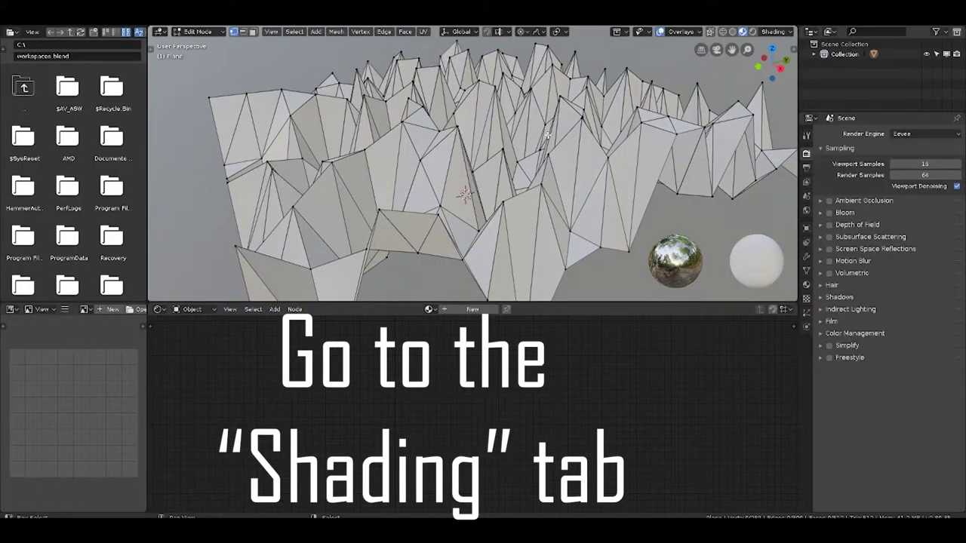
middle_drag(501, 139, 522, 155)
scroll(517, 160, down, 3)
scroll(512, 165, down, 3)
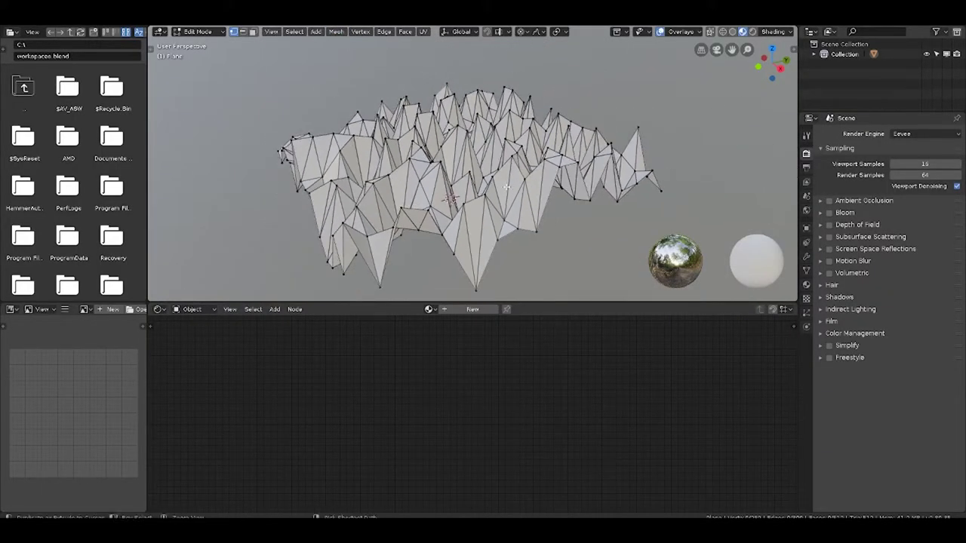
key(Tab)
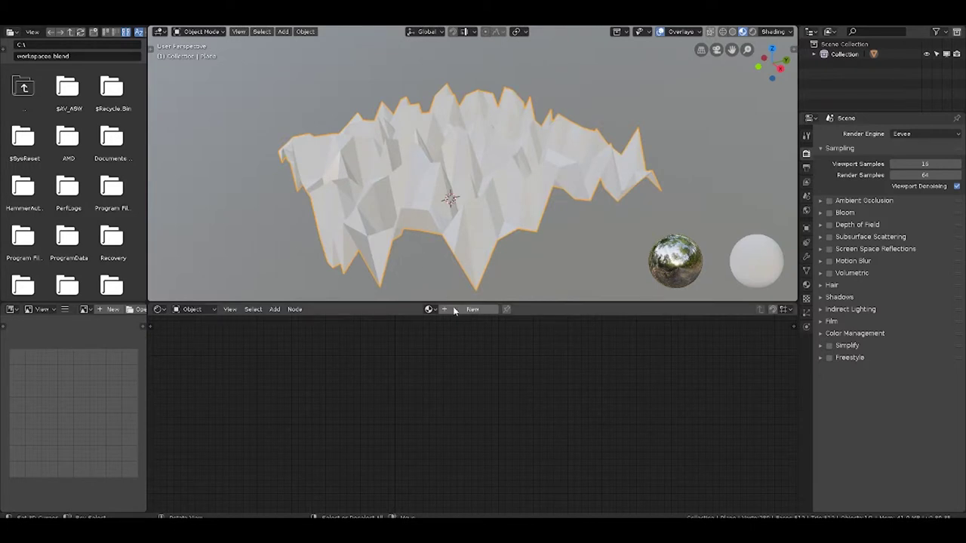
Create a new material, delete its Principled BSDF, and move Material Output down-right.
click(468, 310)
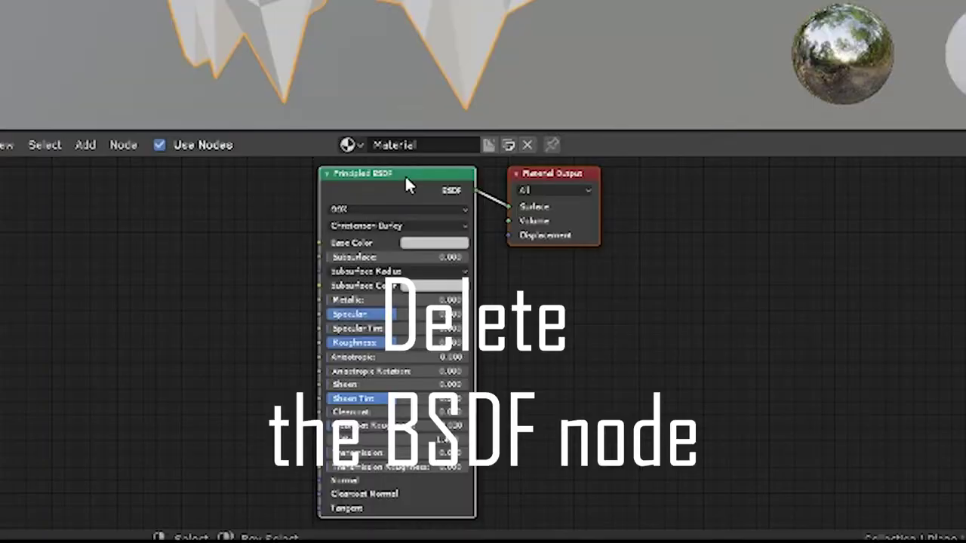
click(444, 326)
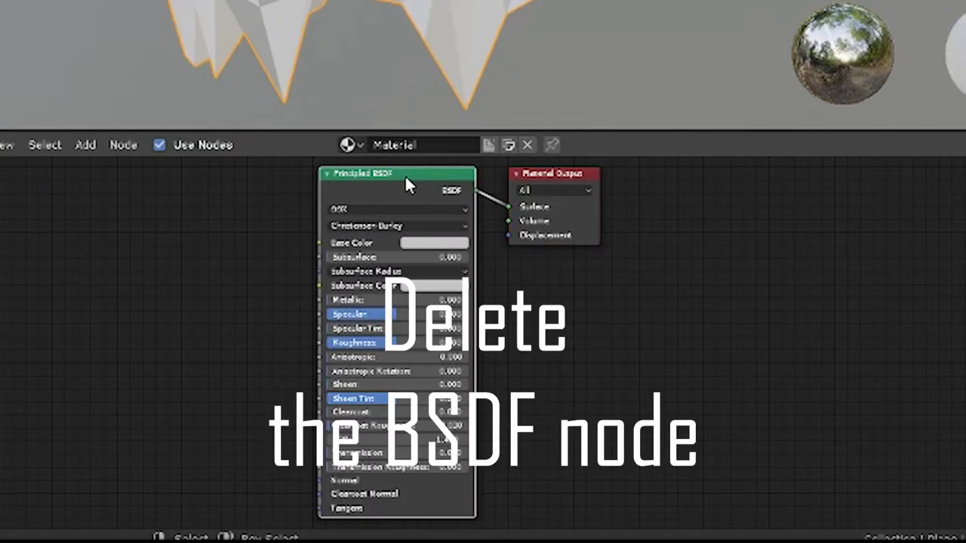
key(Delete)
click(539, 170)
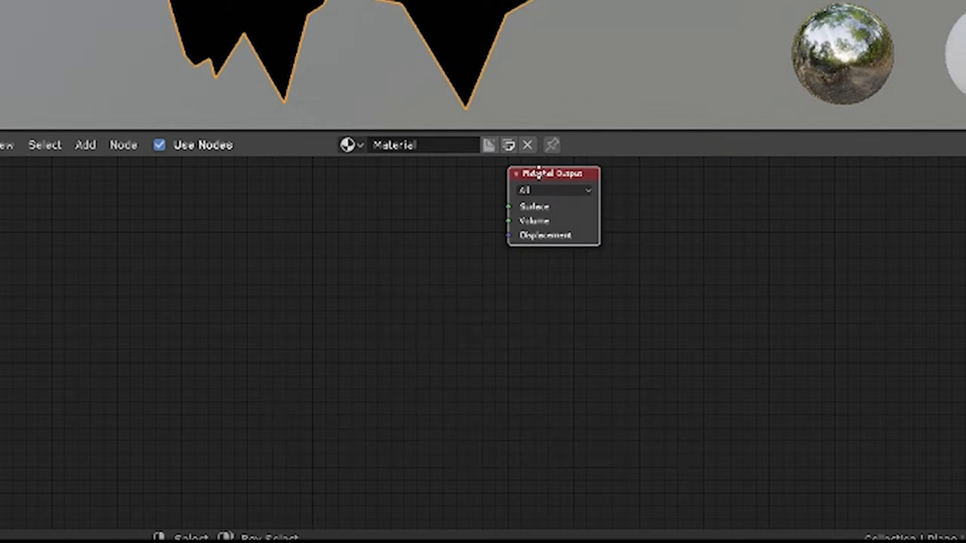
drag(539, 170, 748, 303)
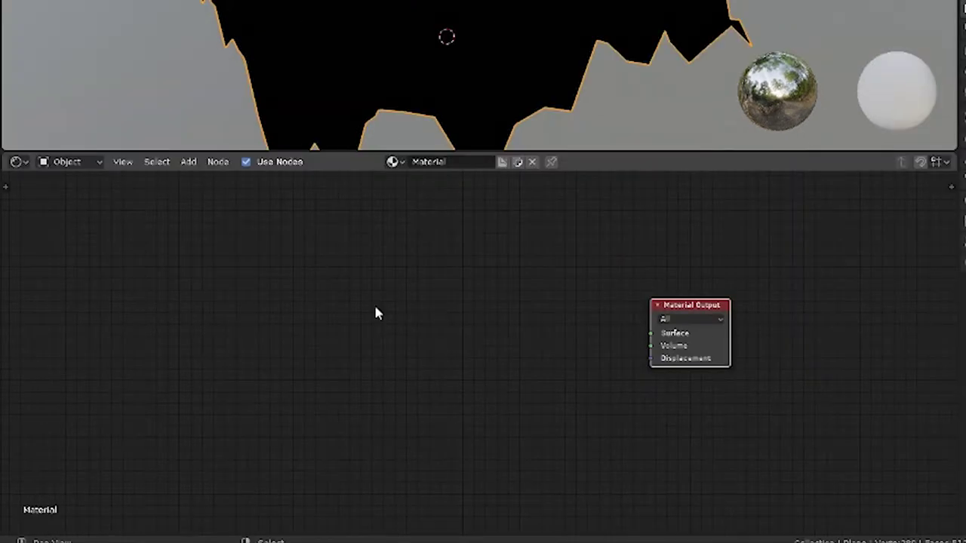
Add a ColorRamp node left of the Material Output.
key(shift+a)
click(375, 308)
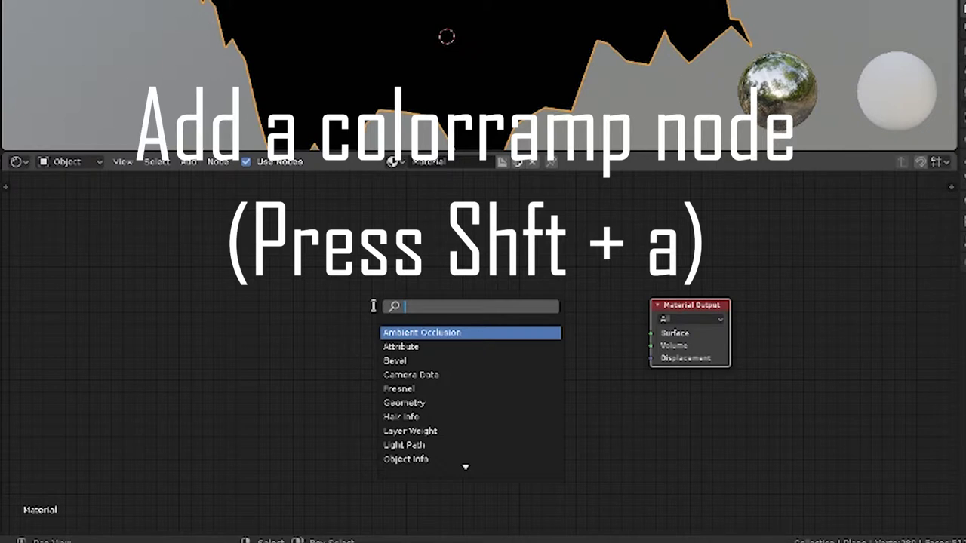
text(colo)
key(Return)
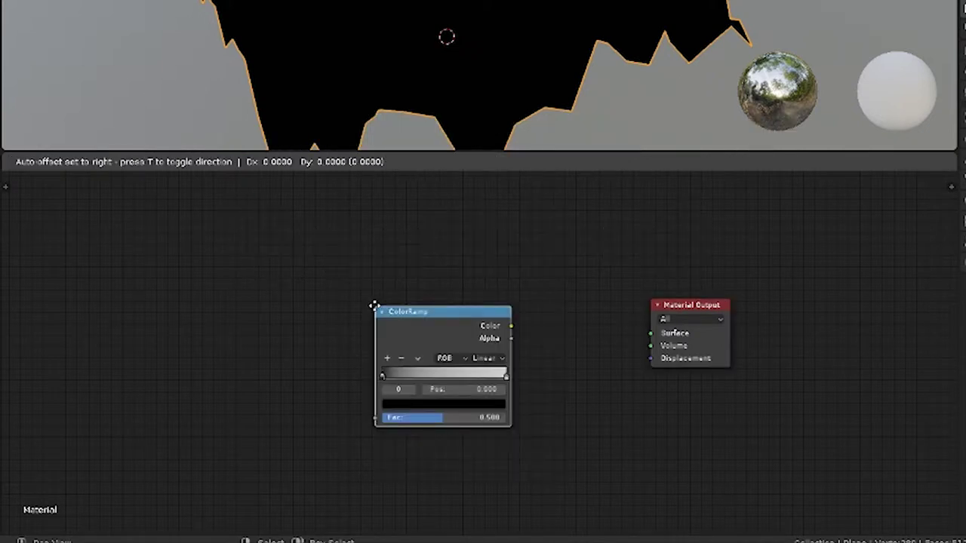
click(341, 275)
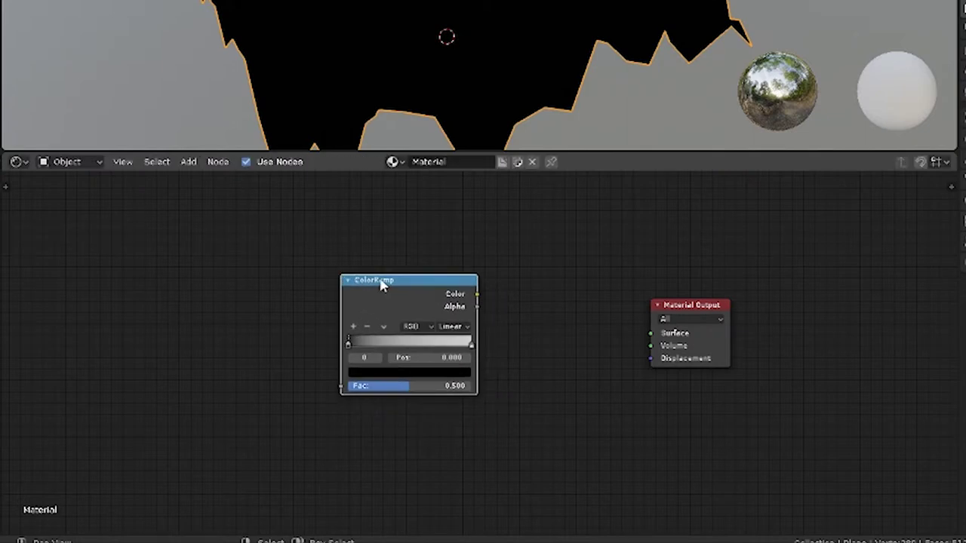
Use Ctrl+T to add Texture Coordinate and Mapping nodes to the ColorRamp, deleting the Image Texture node.
key(ctrl)
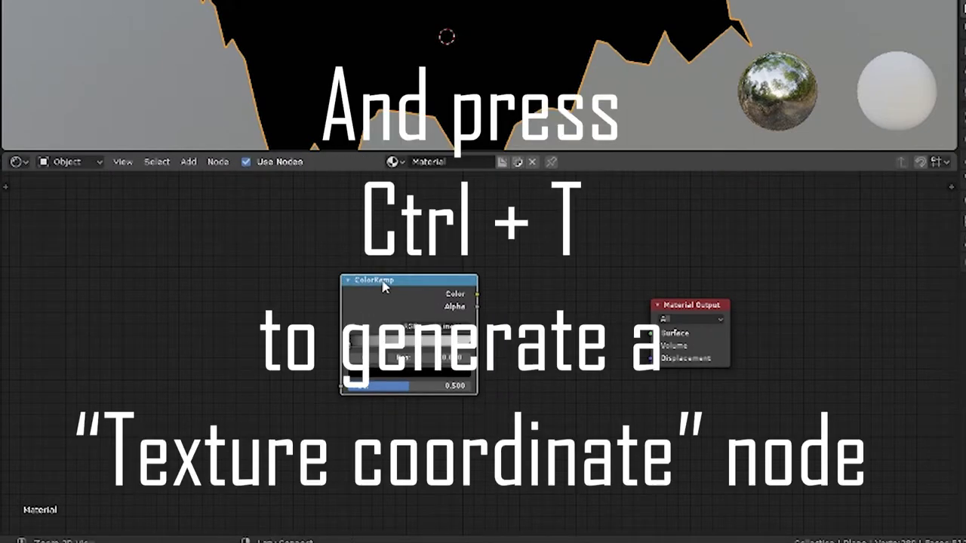
key(ctrl+t)
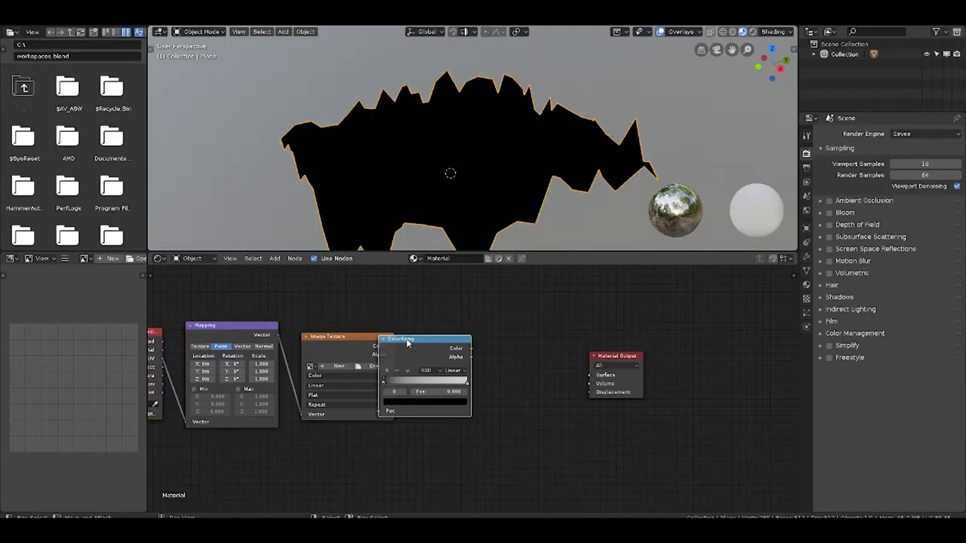
drag(408, 341, 437, 341)
middle_drag(345, 335, 474, 337)
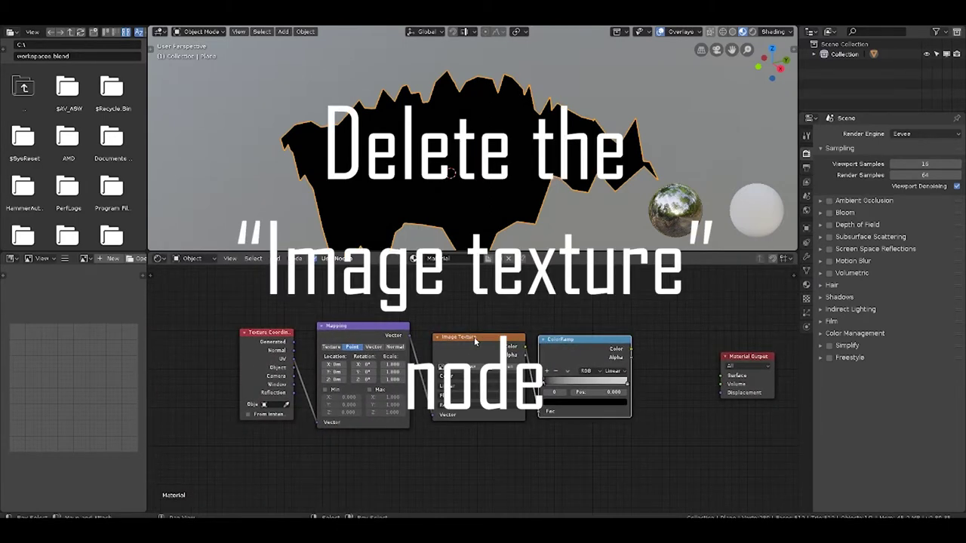
click(474, 337)
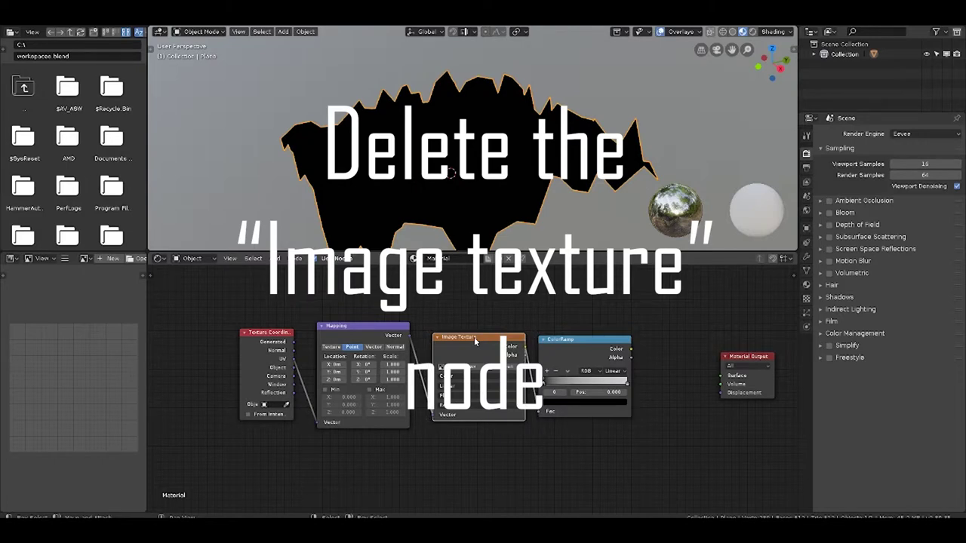
key(Delete)
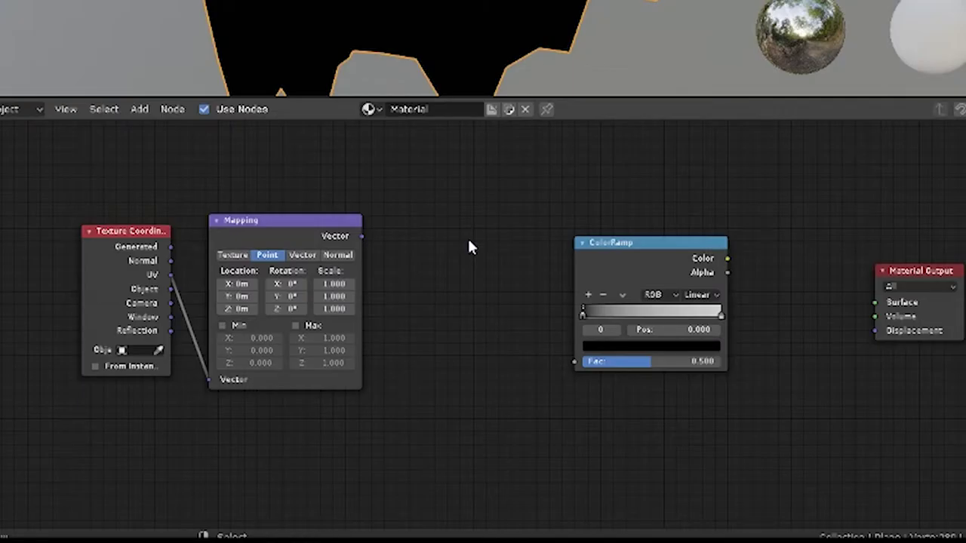
Add a Separate XYZ node between Mapping and the ColorRamp.
key(shift+a)
text(s)
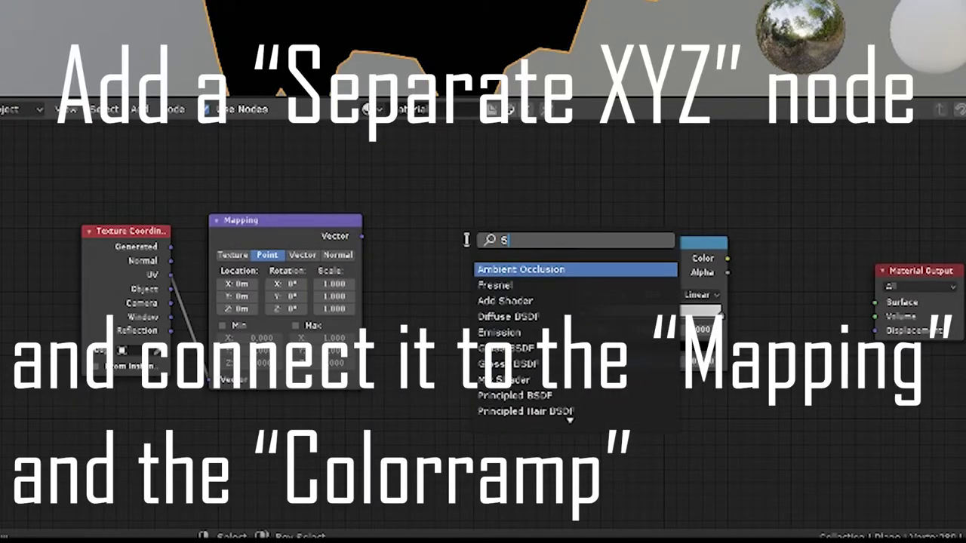
text(pe)
key(BackSpace)
key(BackSpace)
text(epa)
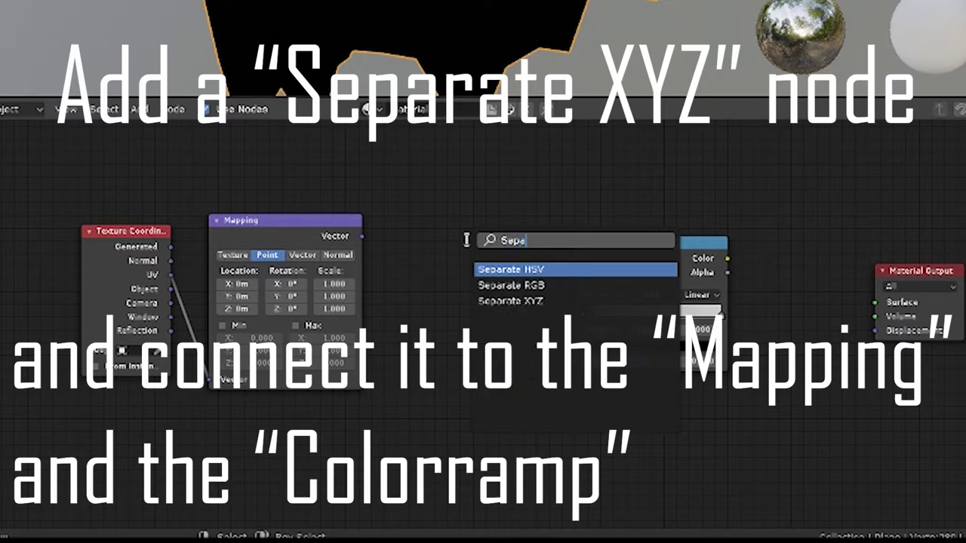
key(Down)
key(Down)
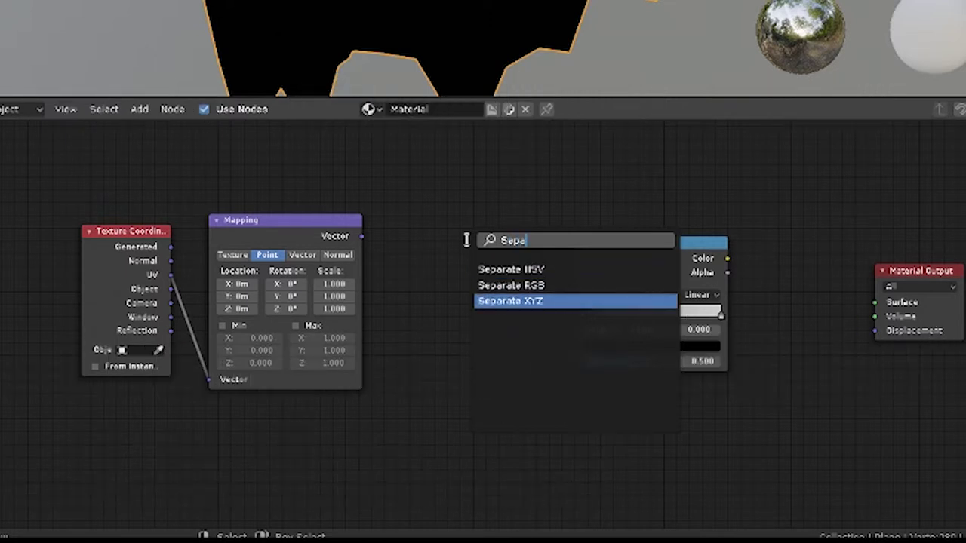
key(Return)
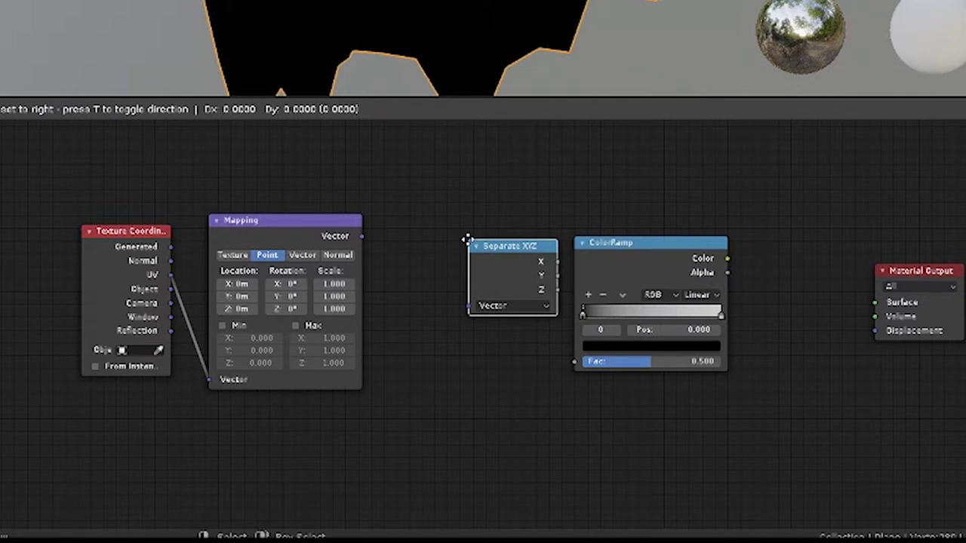
click(415, 245)
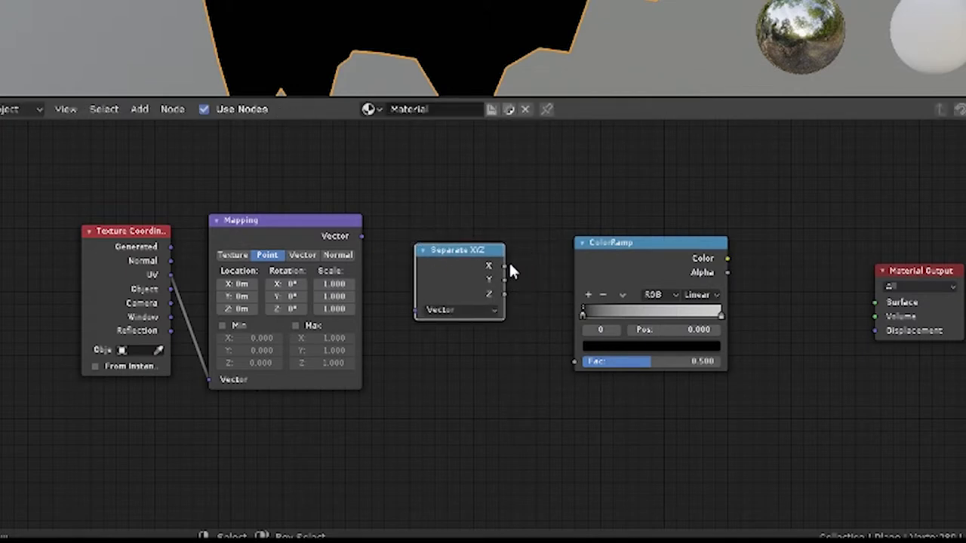
Link Separate XYZ Z to ColorRamp Fac, Mapping Vector into it, and Generated into Mapping.
drag(505, 294, 572, 363)
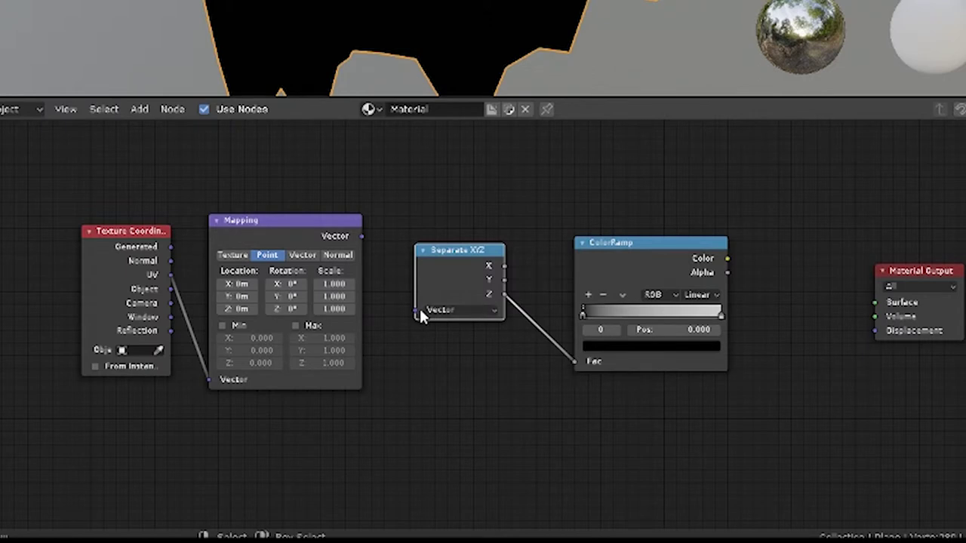
mouse_move(415, 309)
mouse_down()
mouse_move(337, 255)
mouse_move(361, 236)
mouse_up()
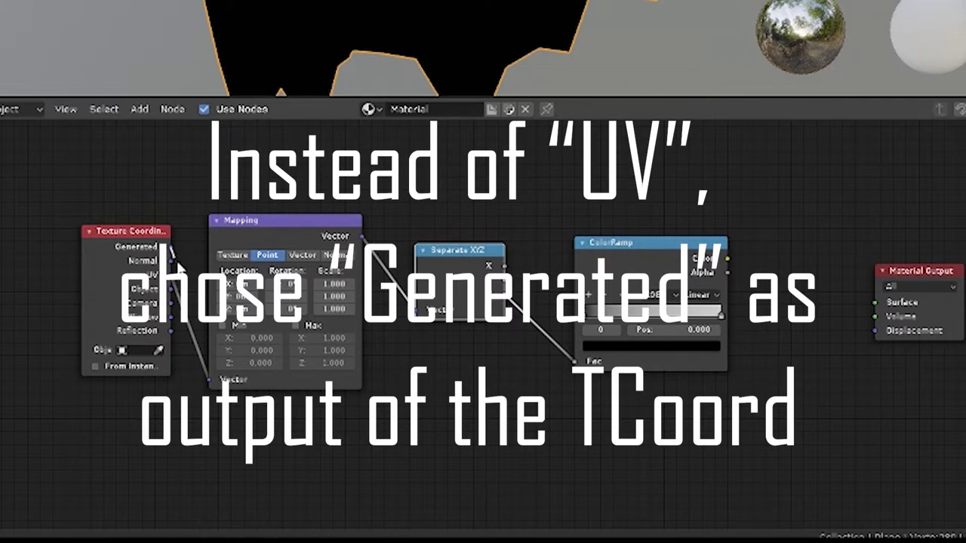
mouse_move(171, 246)
mouse_down()
mouse_move(172, 166)
mouse_move(200, 321)
mouse_up()
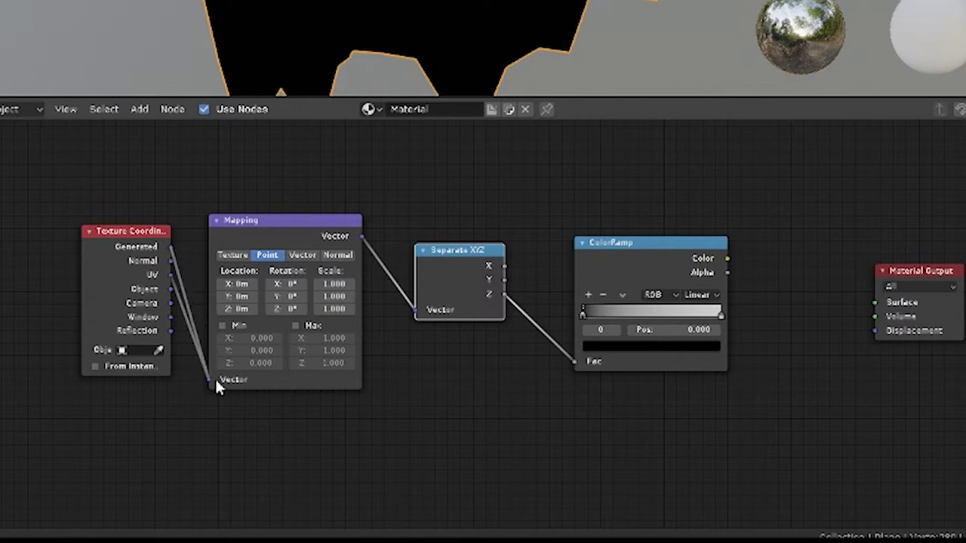
drag(201, 321, 214, 379)
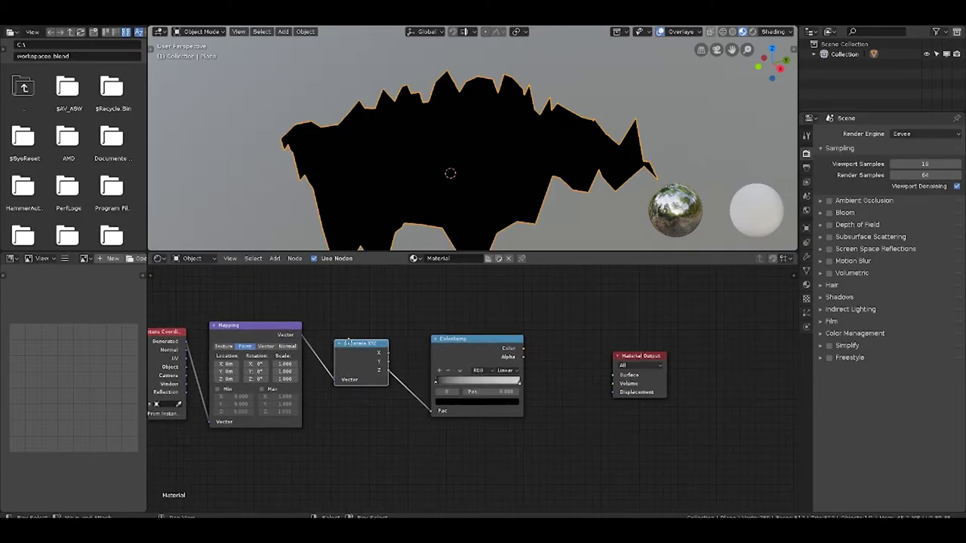
drag(347, 341, 341, 344)
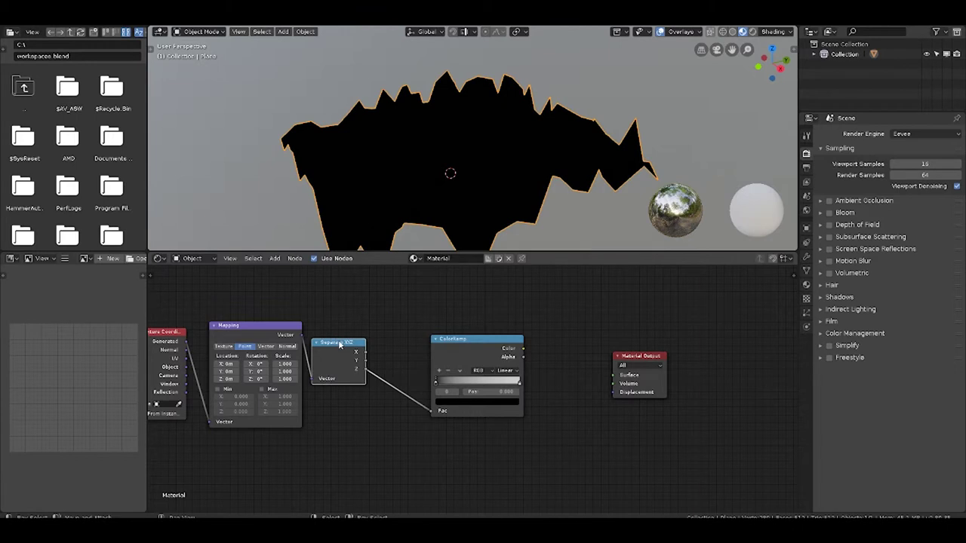
drag(455, 343, 398, 339)
Add a Diffuse BSDF node after the ColorRamp, discarding an accidentally added RGB node.
key(shift+a)
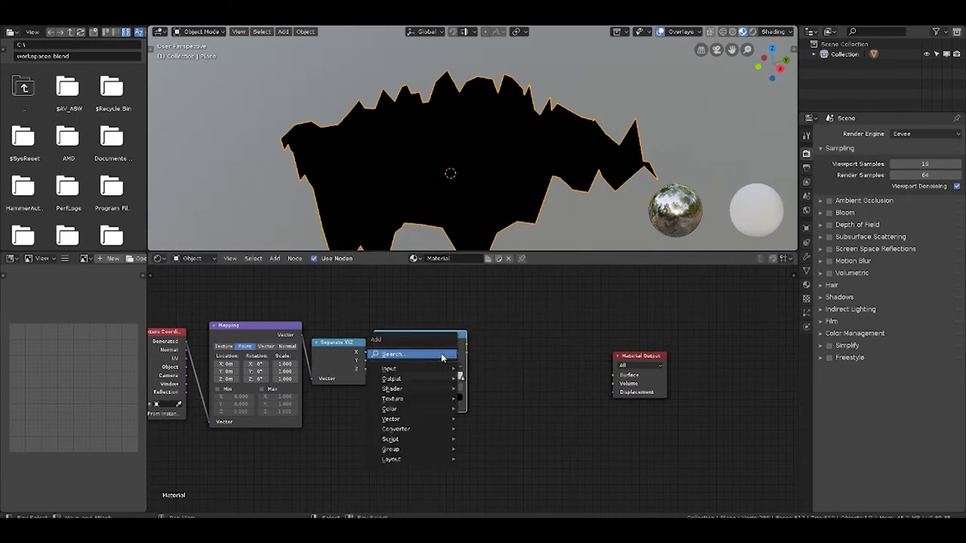
text(rgb)
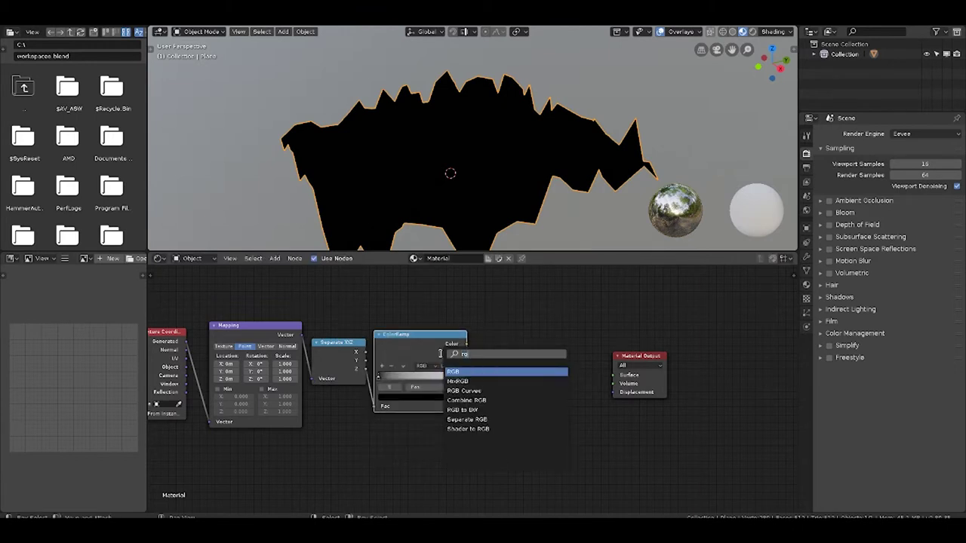
click(476, 372)
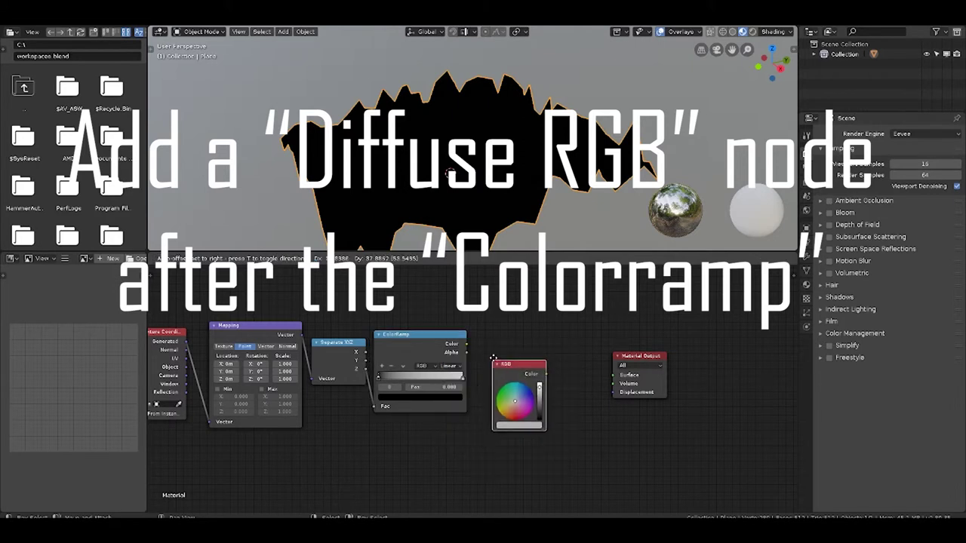
right_click(500, 361)
key(shift+a)
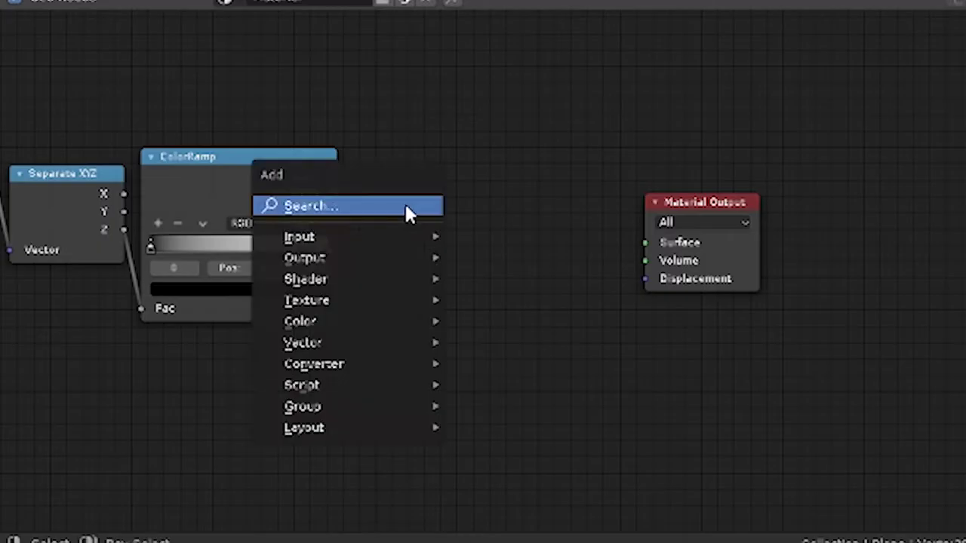
text(diff)
key(Return)
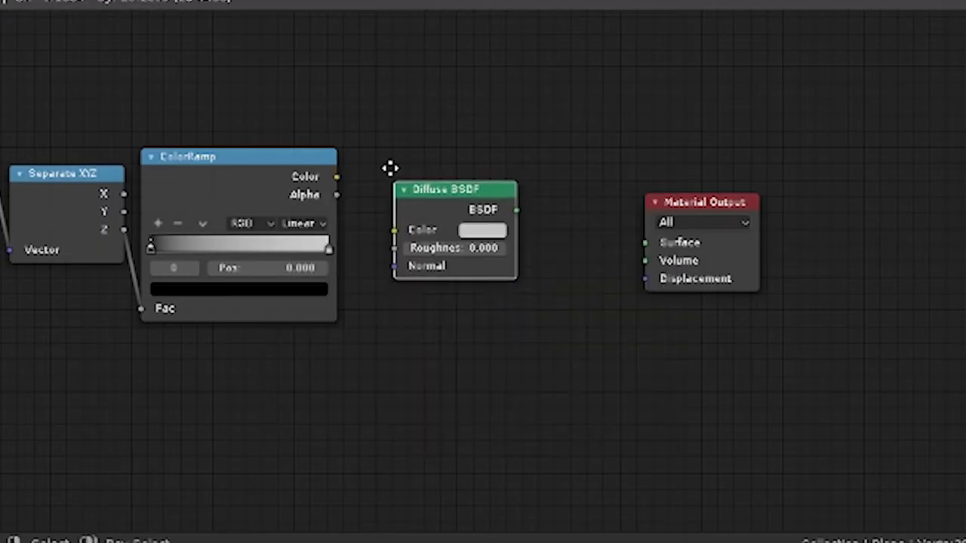
click(383, 165)
Link ColorRamp Color into the Diffuse BSDF and the BSDF into Material Output Surface.
drag(336, 177, 383, 205)
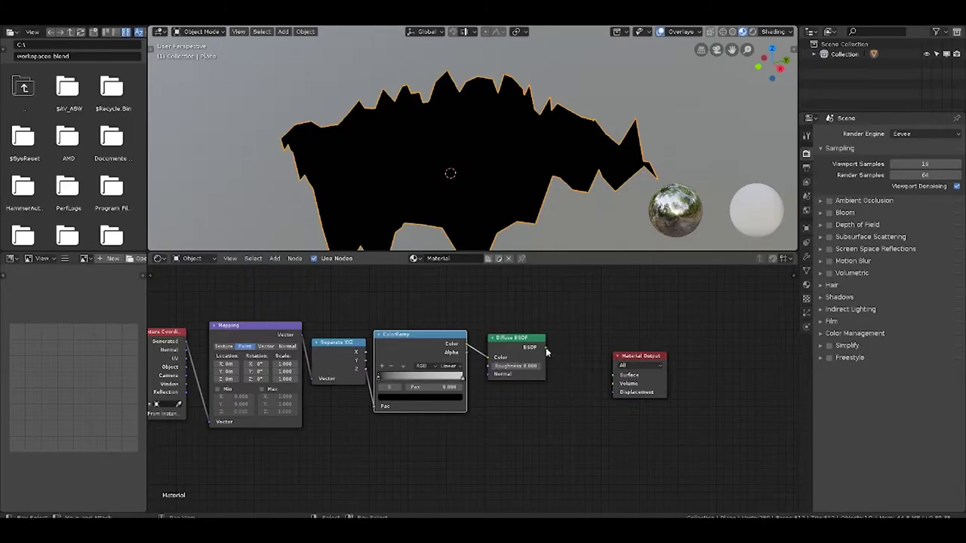
drag(546, 348, 613, 375)
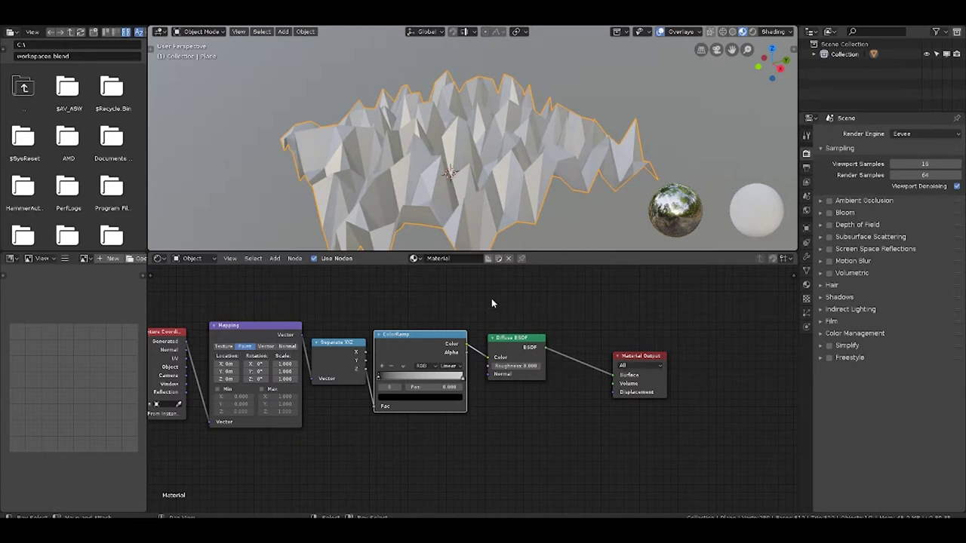
mouse_move(448, 173)
middle_down()
mouse_move(509, 172)
mouse_move(600, 140)
mouse_move(571, 160)
mouse_move(506, 168)
mouse_move(518, 189)
middle_up()
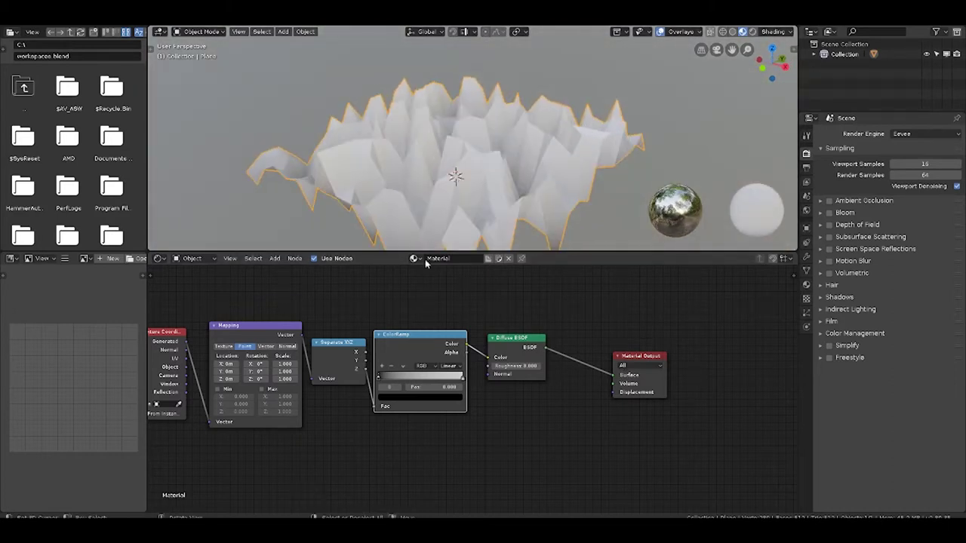
Set the ColorRamp's dark stop to a dark purple.
mouse_move(385, 379)
mouse_down()
mouse_move(429, 377)
mouse_move(378, 378)
mouse_up()
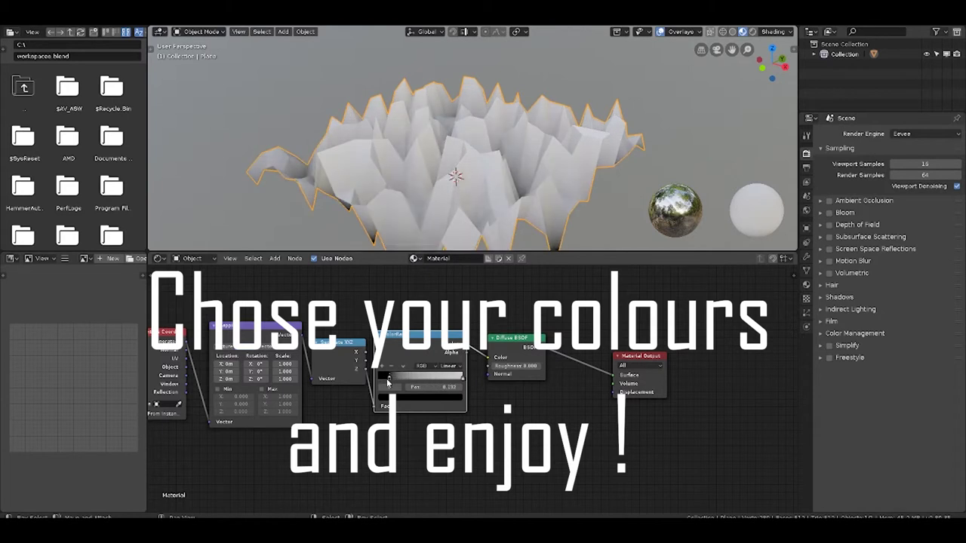
click(407, 400)
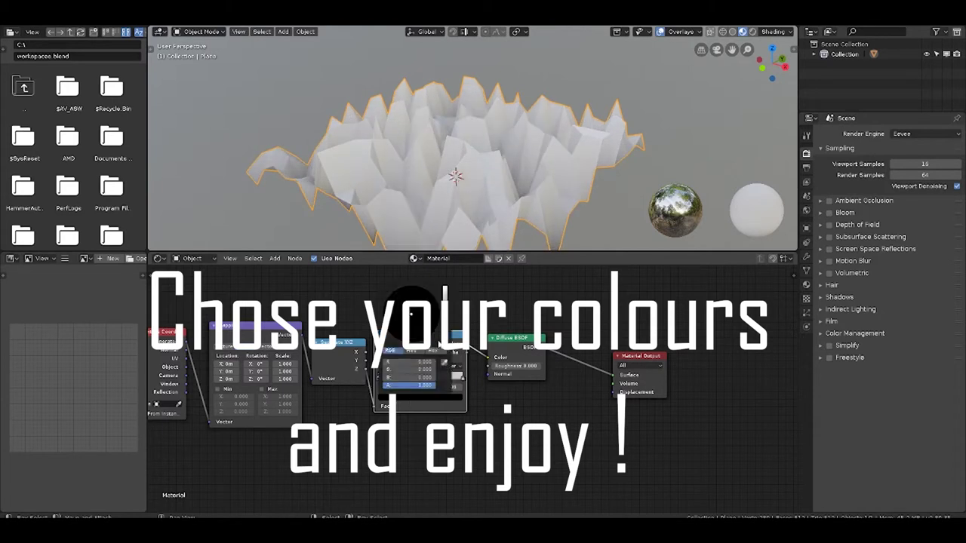
click(424, 322)
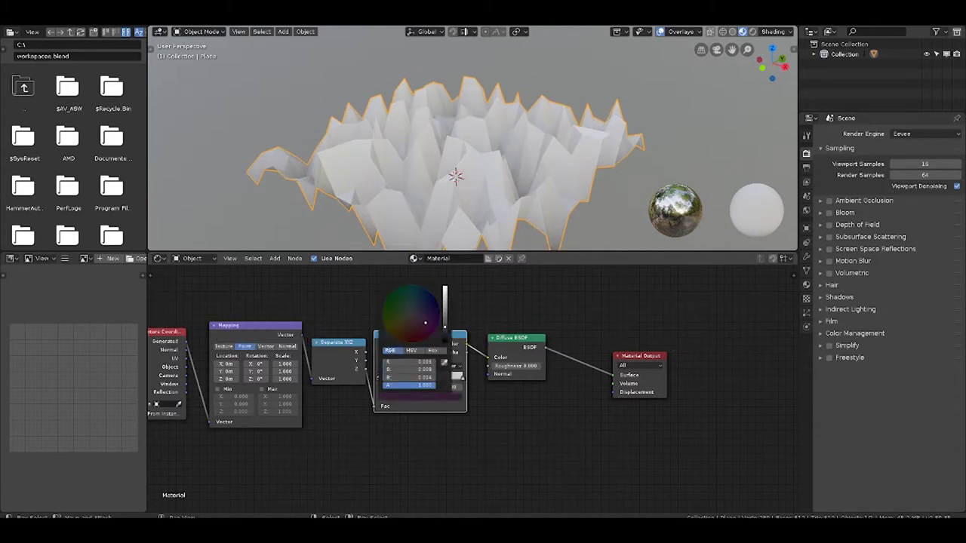
drag(446, 329, 445, 317)
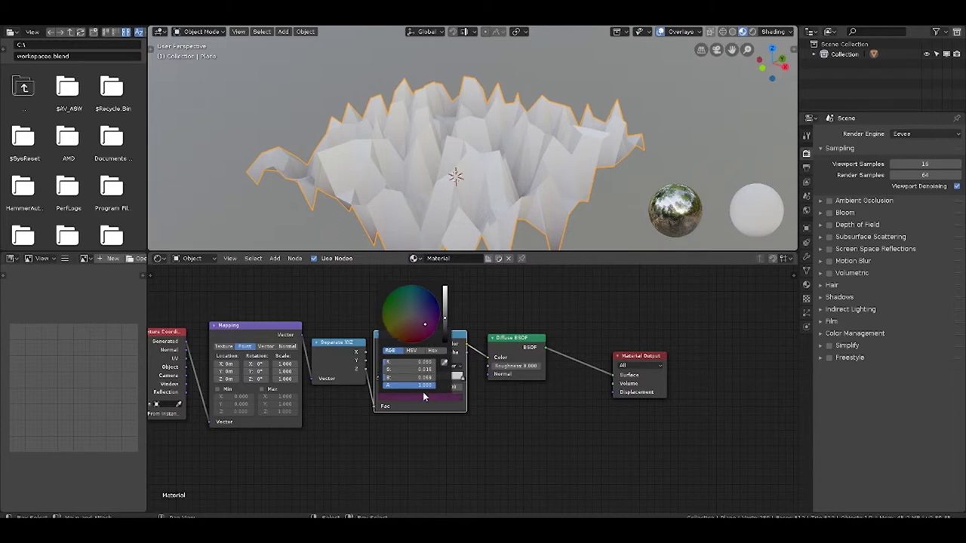
Add a middle ColorRamp stop and set it and the right-hand stop to cyan.
click(382, 367)
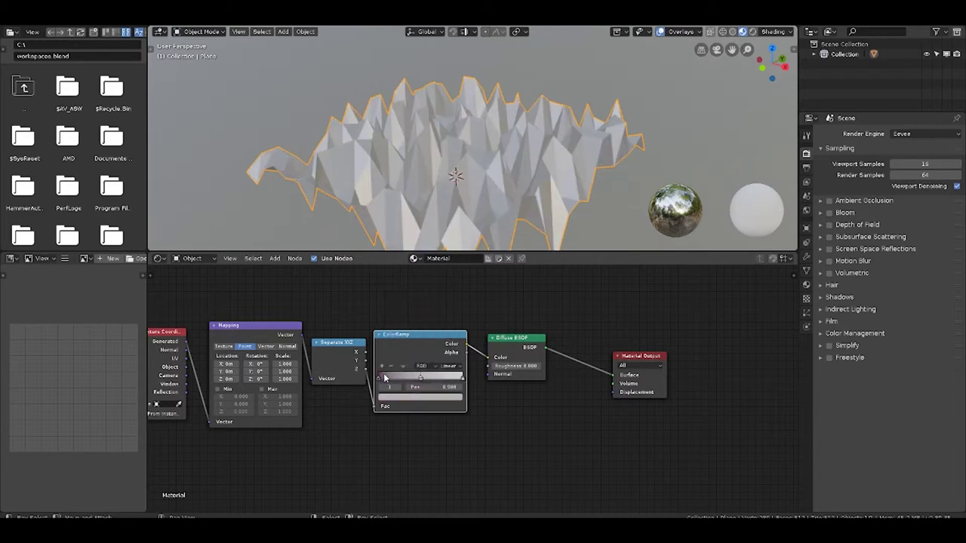
click(420, 398)
drag(423, 322, 412, 302)
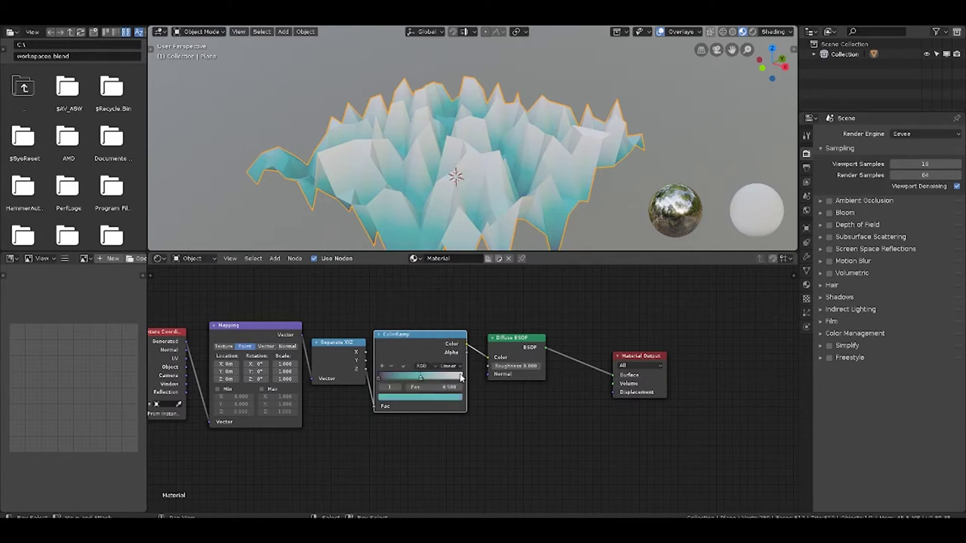
click(460, 377)
click(438, 398)
mouse_move(431, 333)
mouse_down()
mouse_move(397, 330)
mouse_move(411, 332)
mouse_move(411, 310)
mouse_up()
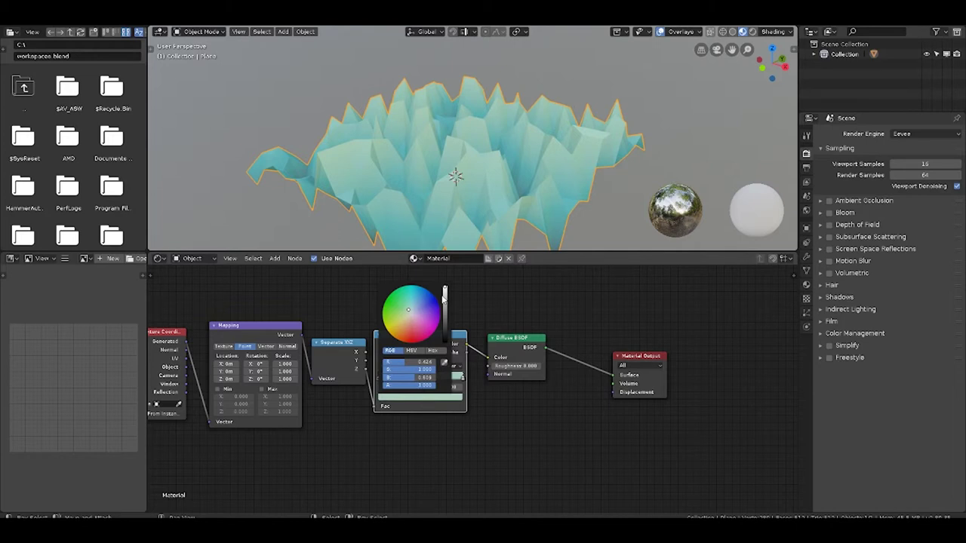
Slide the ColorRamp stops so the purple stop sits at 0.445, and move Material Output beside the Diffuse BSDF.
mouse_move(419, 380)
mouse_down()
mouse_move(433, 380)
mouse_move(398, 379)
mouse_up()
click(379, 379)
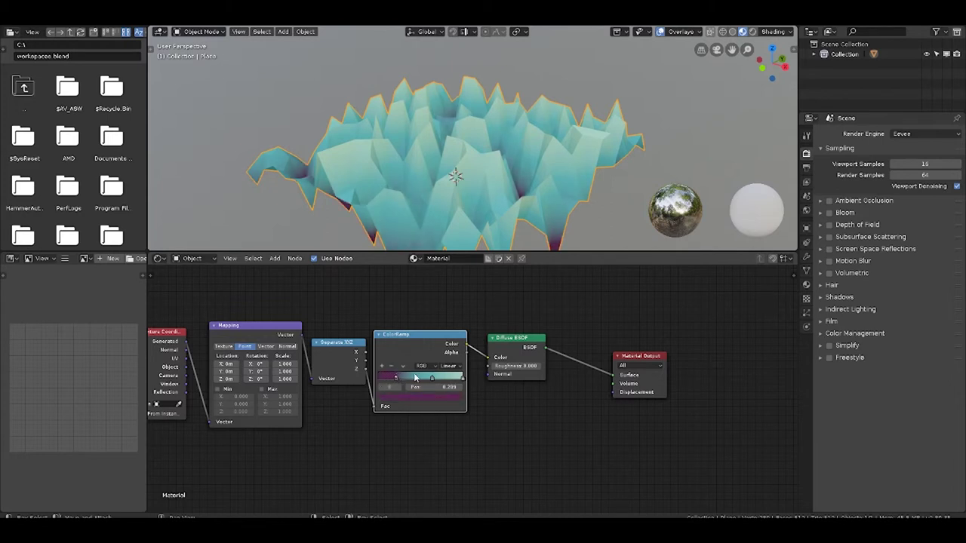
click(431, 380)
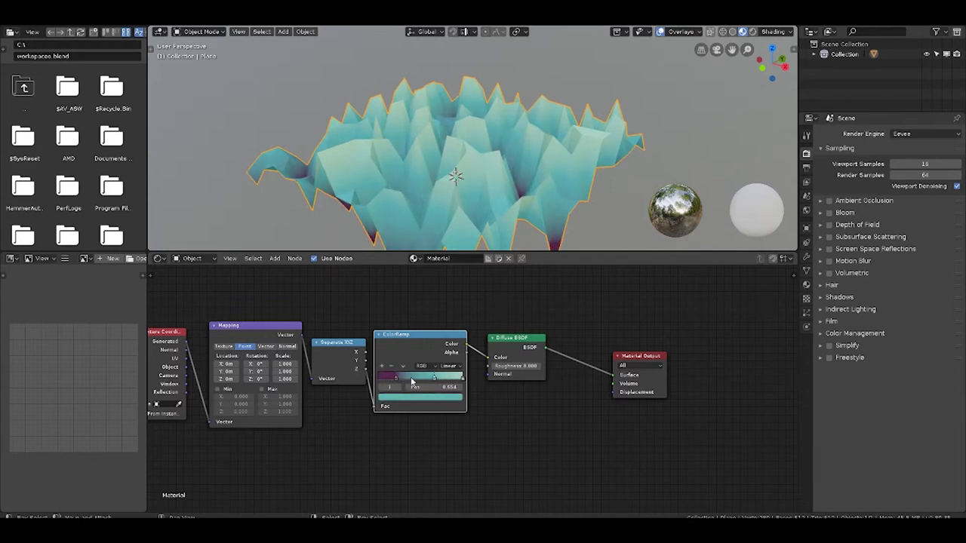
drag(395, 379, 405, 379)
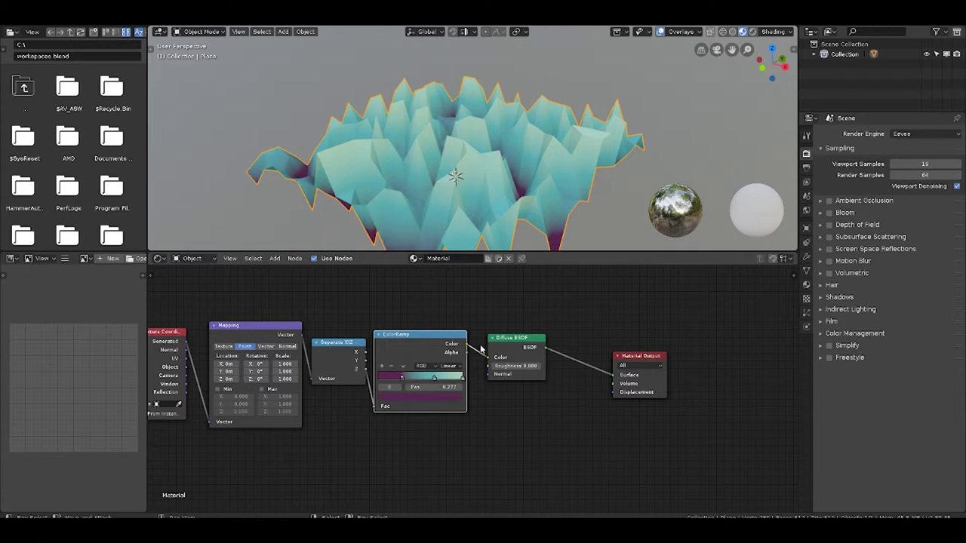
drag(637, 355, 585, 335)
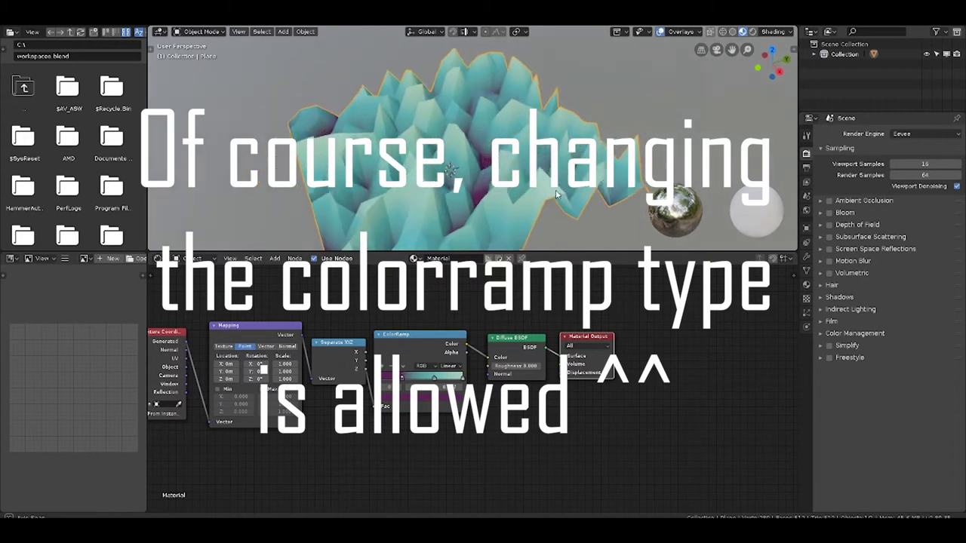
mouse_move(527, 210)
middle_down()
mouse_move(584, 195)
mouse_move(612, 174)
middle_up()
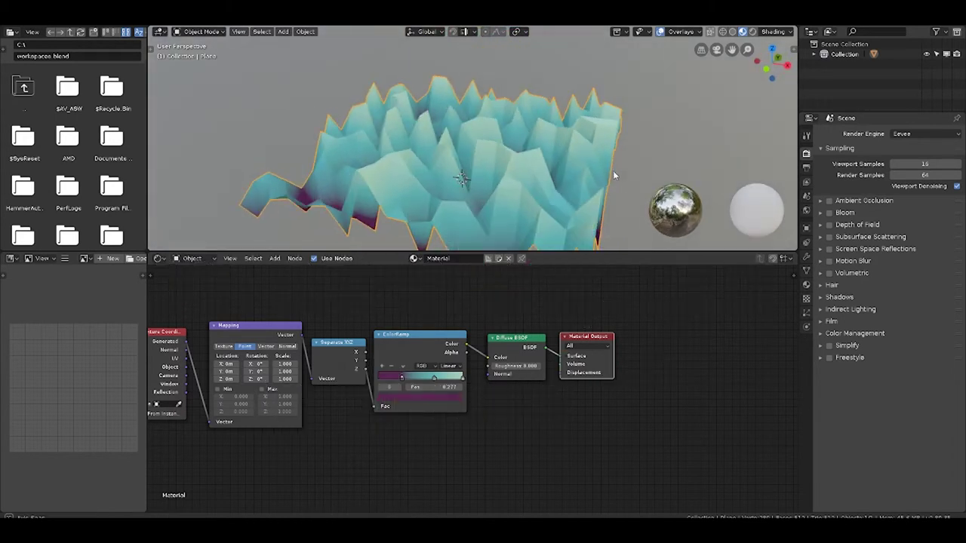
drag(403, 381, 418, 381)
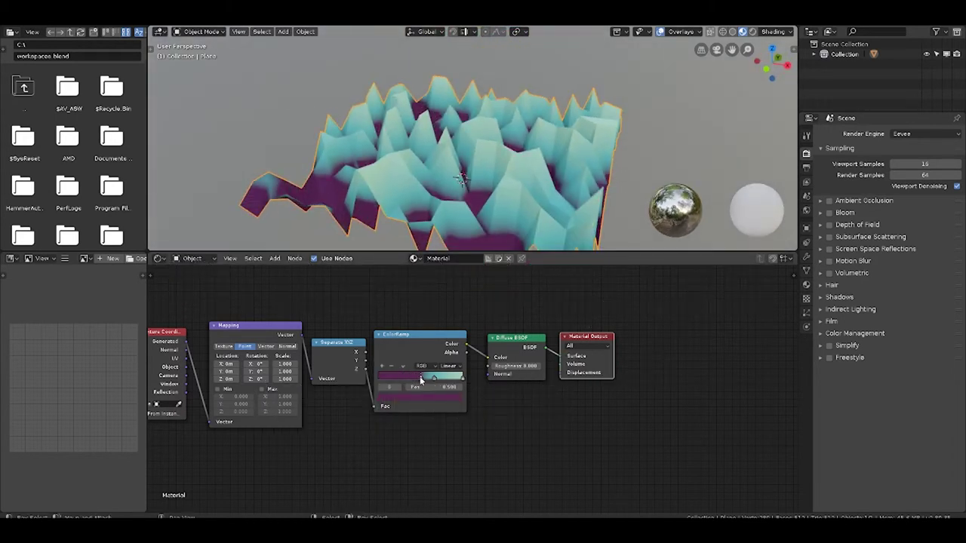
mouse_move(422, 196)
middle_down()
mouse_move(338, 234)
mouse_move(299, 227)
mouse_move(307, 225)
middle_up()
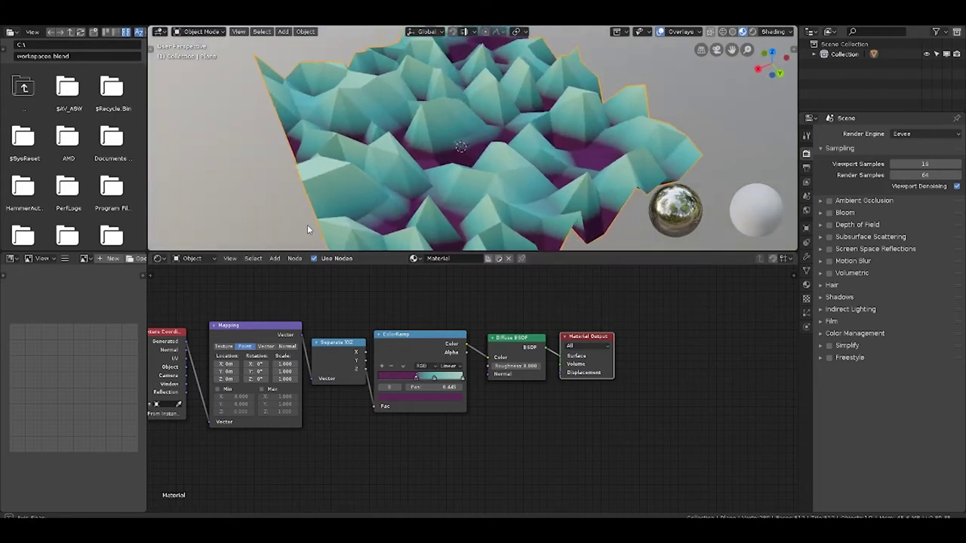
Try B-Spline, Cardinal and Ease ColorRamp interpolation, nudge the stop to 0.423, and choose Constant.
click(448, 366)
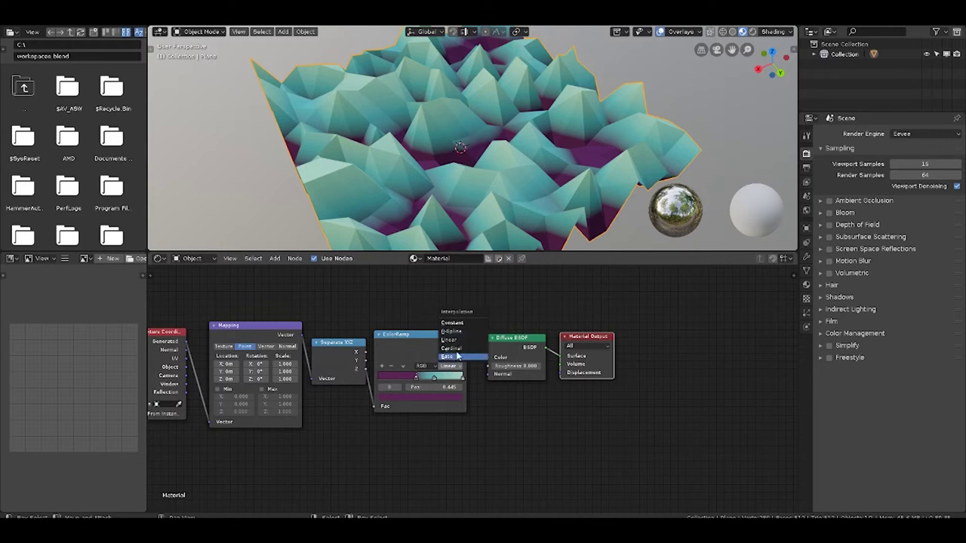
click(462, 335)
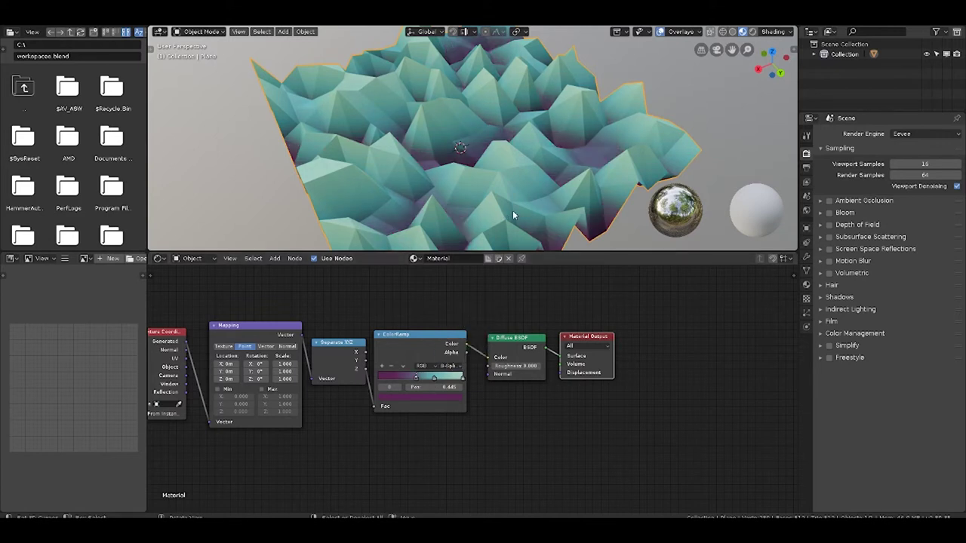
mouse_move(443, 215)
middle_down()
mouse_move(490, 228)
mouse_move(552, 225)
mouse_move(671, 173)
middle_up()
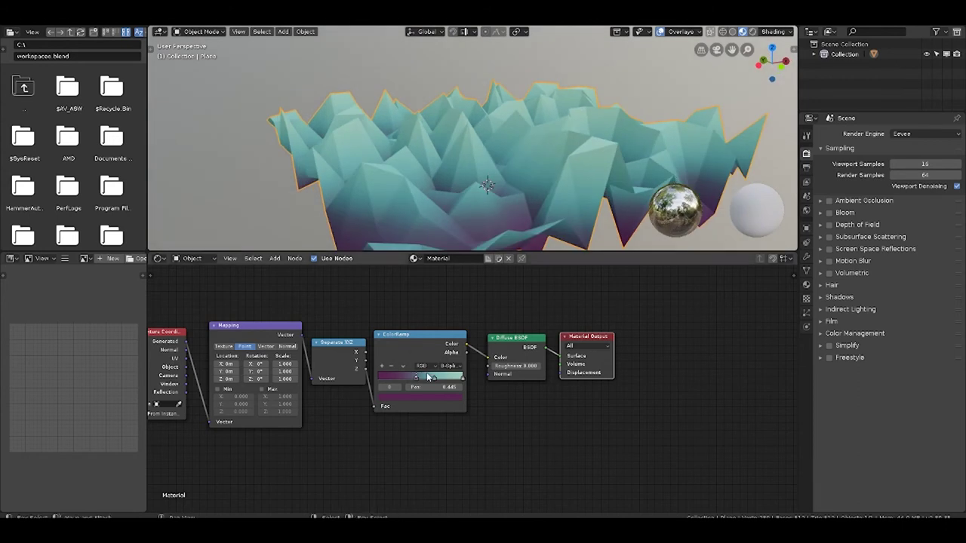
drag(418, 383, 414, 383)
click(446, 367)
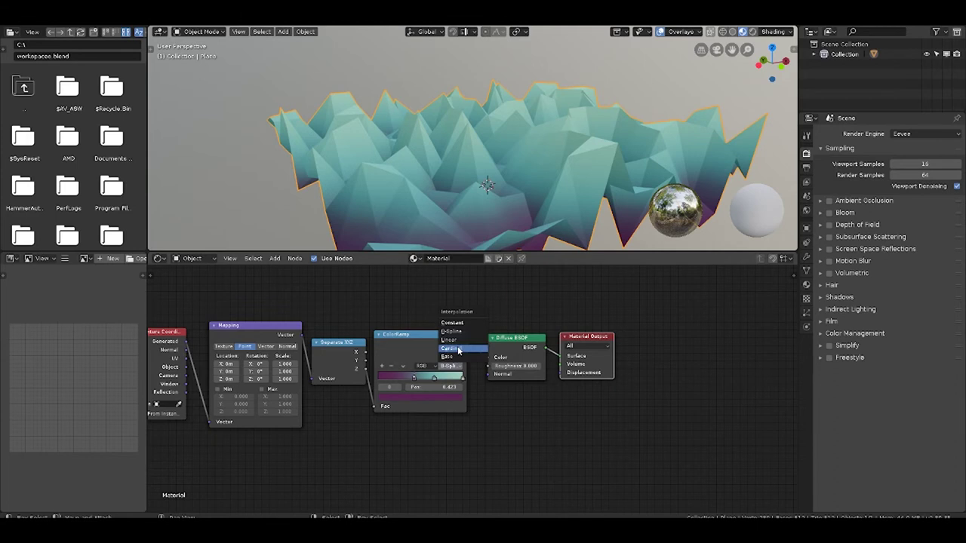
click(458, 350)
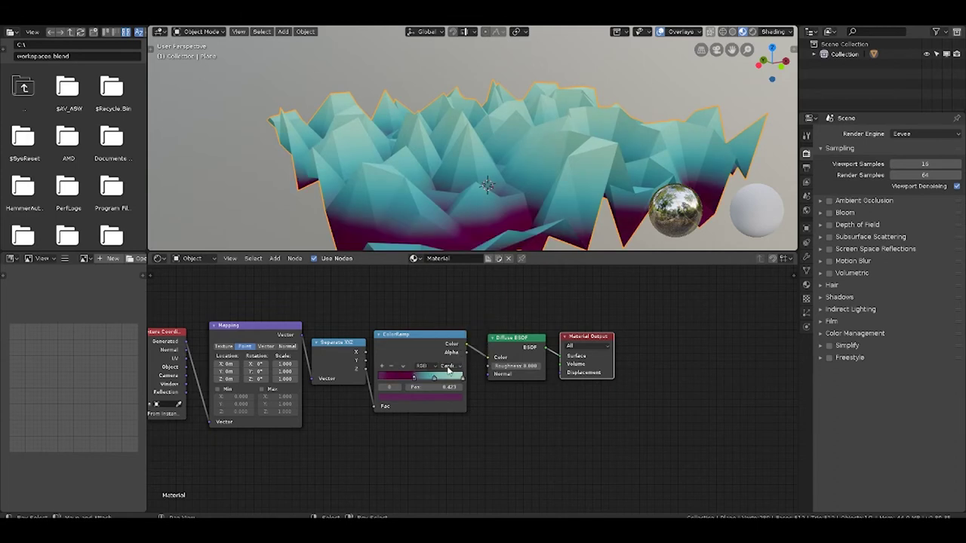
click(451, 366)
click(451, 357)
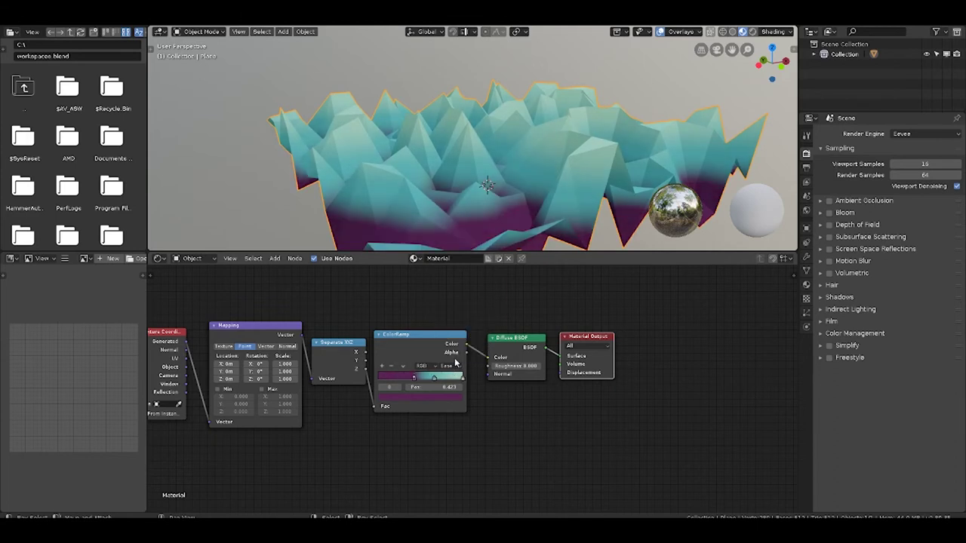
click(455, 368)
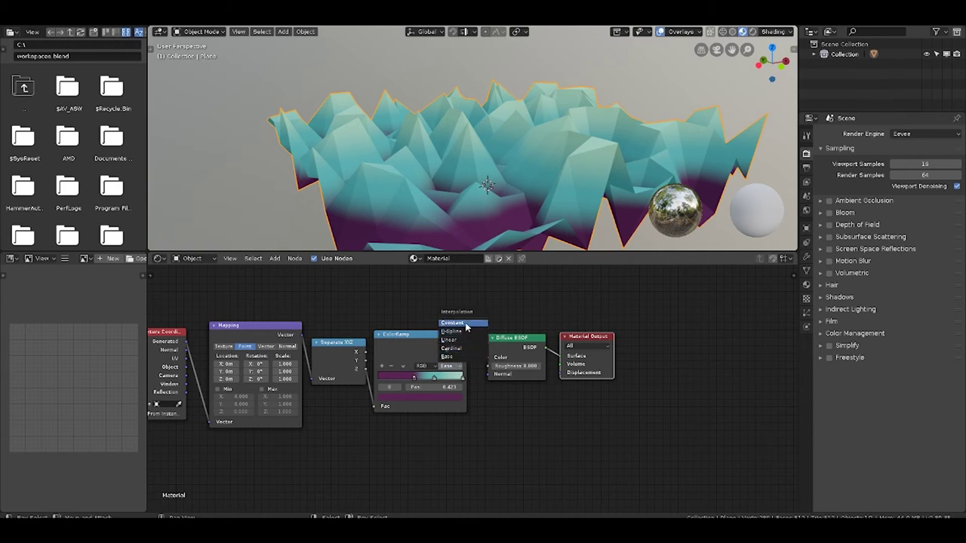
click(465, 324)
Slide the ColorRamp stop to widen the cyan band, then view the terrain from the side.
middle_drag(562, 201, 447, 214)
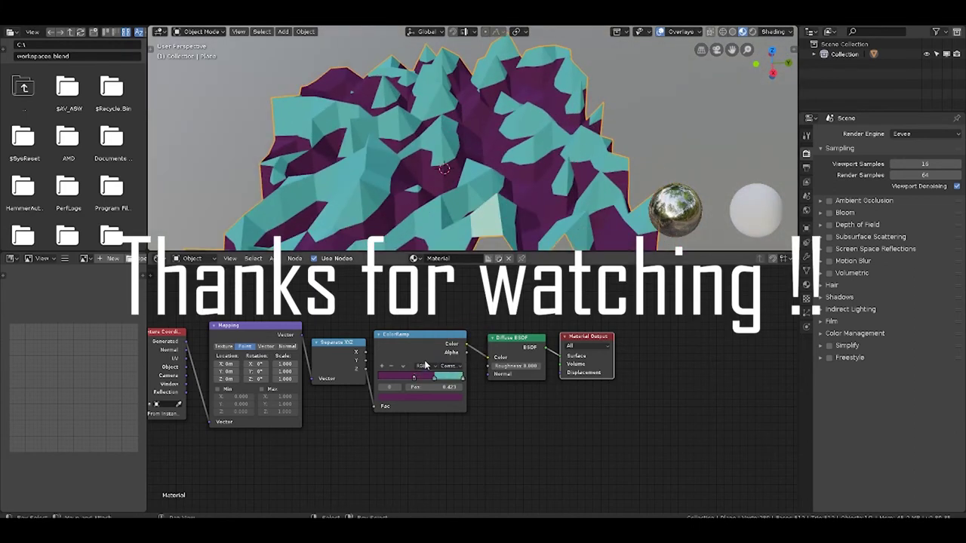
mouse_move(434, 377)
mouse_down()
mouse_move(400, 379)
mouse_move(437, 381)
mouse_up()
mouse_move(423, 225)
middle_down()
mouse_move(466, 182)
mouse_move(522, 168)
mouse_move(602, 175)
middle_up()
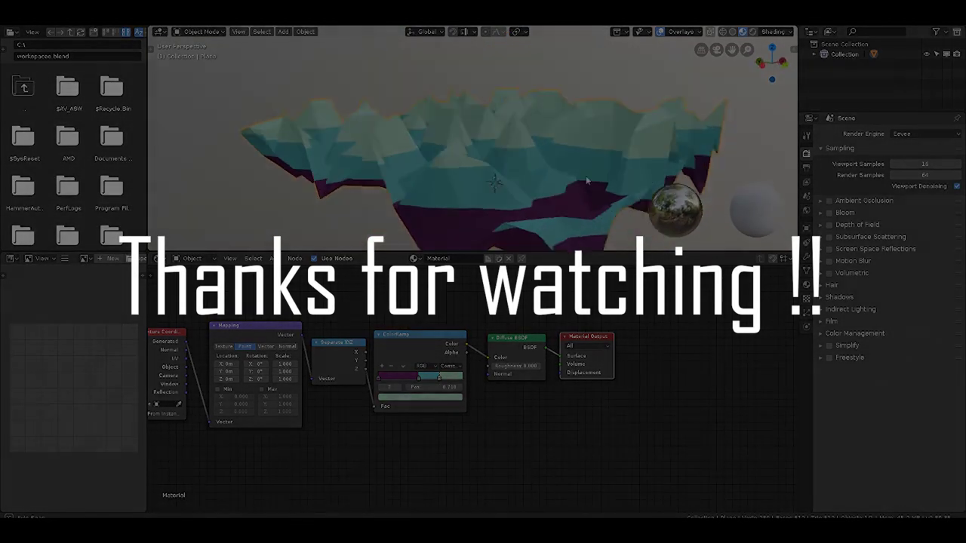